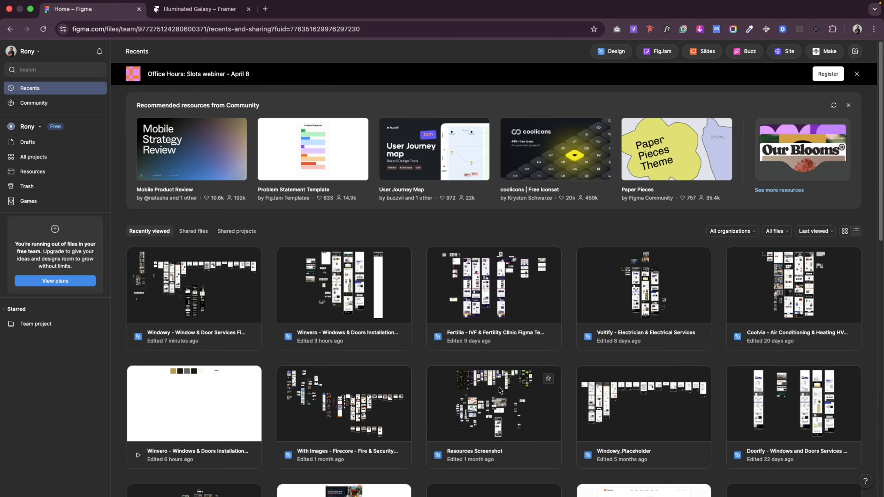
Open the Windowy window and door services design file and view the top of the 01_Home Page1 frame.
double_click(208, 284)
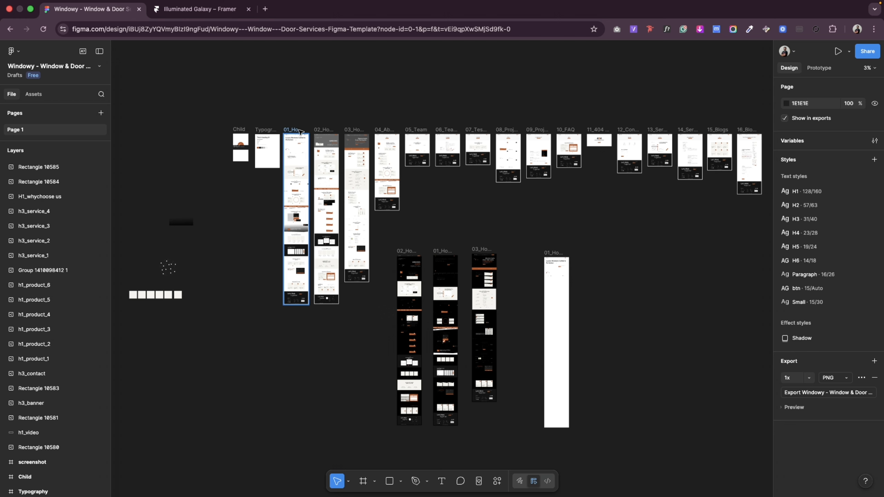
scroll(352, 174, "up", 3)
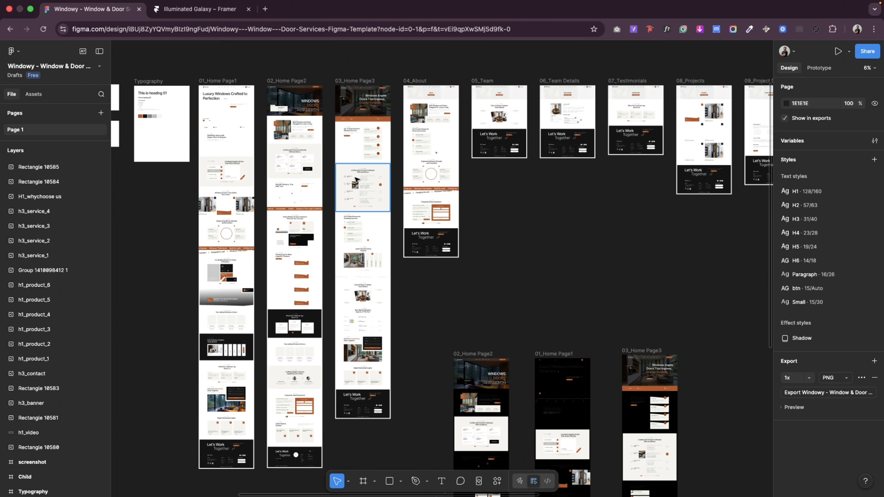
scroll(191, 58, "up", 5)
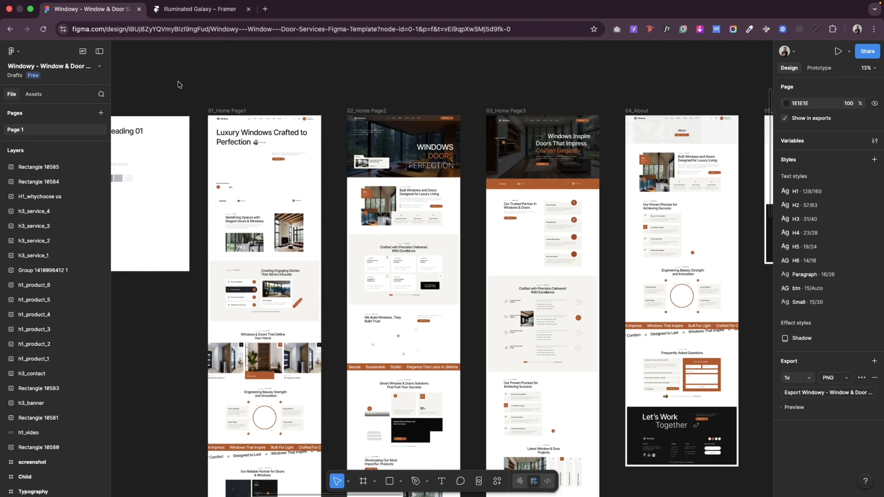
scroll(239, 112, "up", 4)
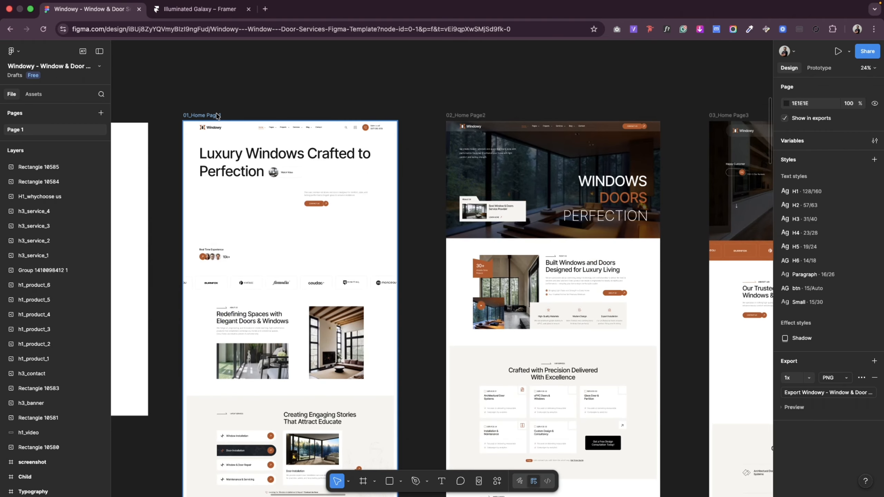
scroll(216, 116, "up", 2)
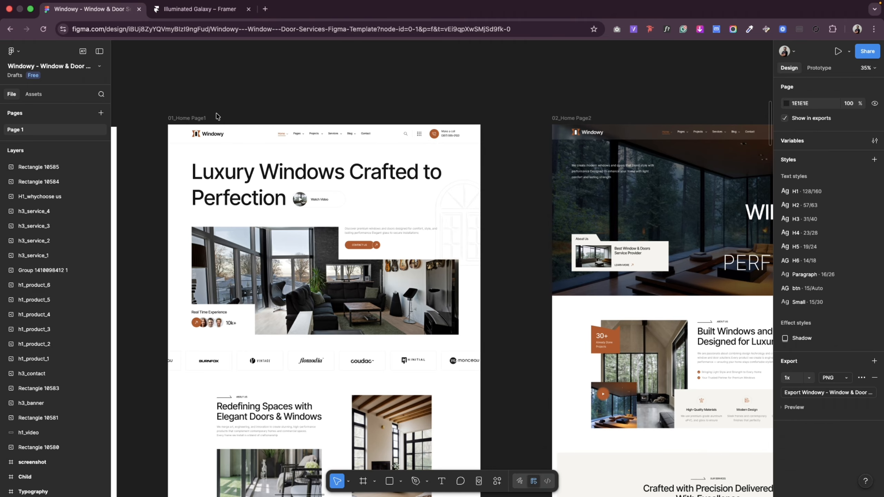
scroll(209, 167, "up", 4)
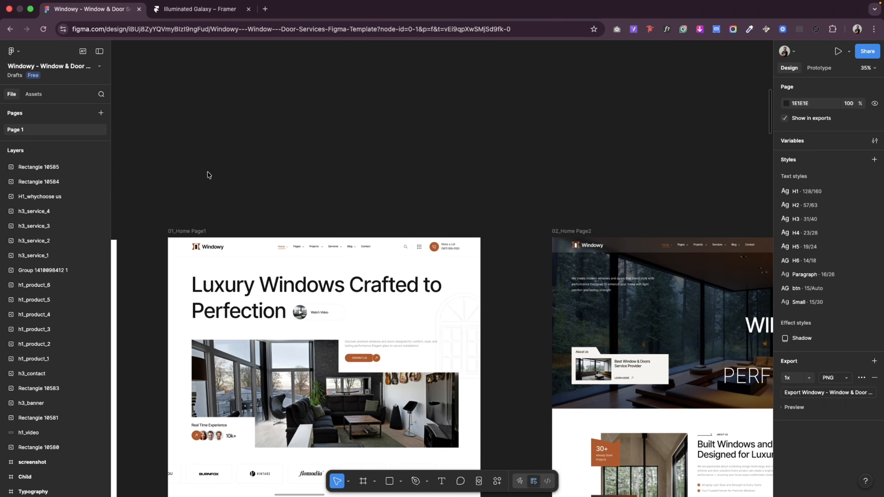
scroll(207, 209, "down", 2)
scroll(205, 223, "up", 1)
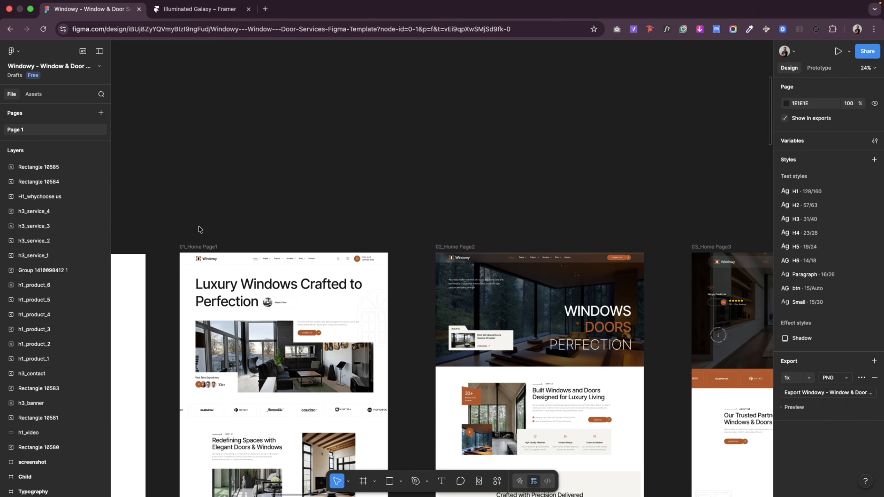
Duplicate the original 01_Home Page1 frame straight above itself, at about Y -7787.
left_click(198, 245)
scroll(213, 226, "up", 3)
scroll(213, 227, "down", 1)
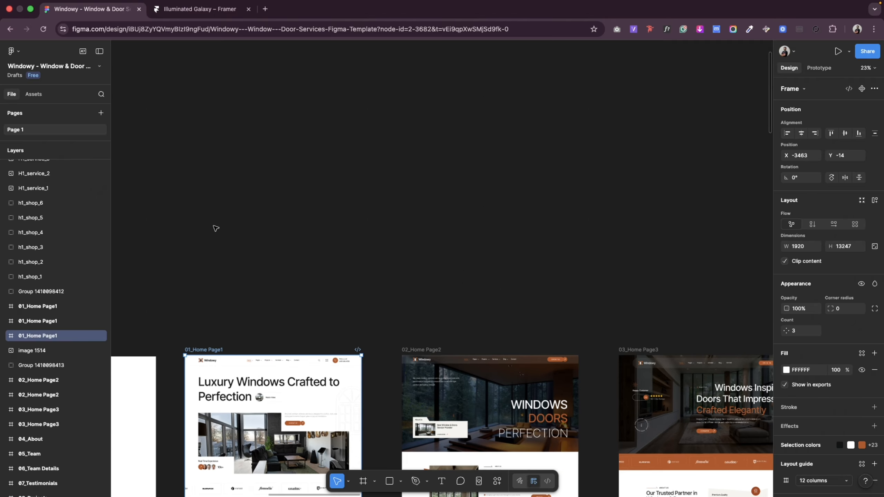
left_click_drag(203, 350, 221, 302)
left_click(204, 350)
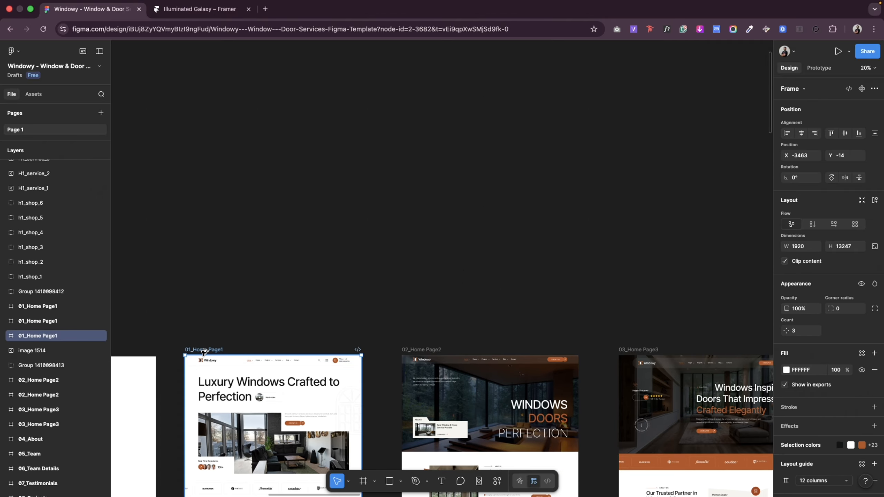
left_click_drag(205, 349, 223, 195)
left_click(539, 250)
left_click(205, 199)
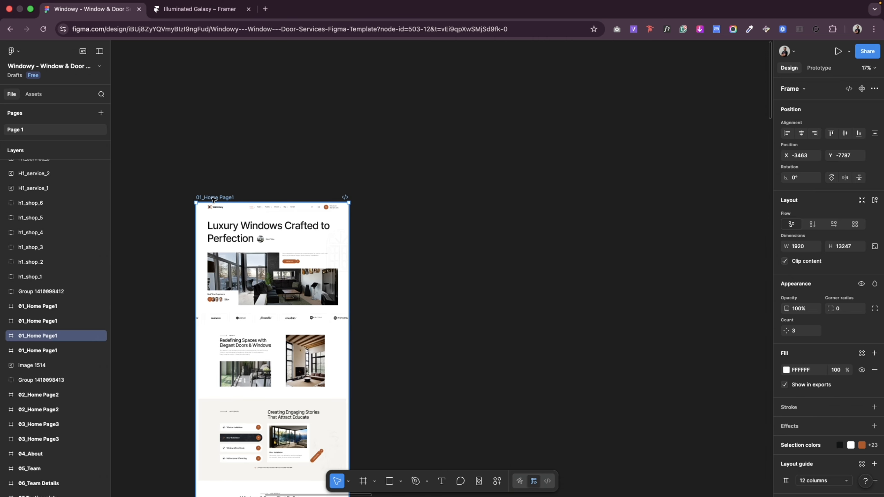
Move the copied 01_Home Page1 frame into the empty canvas above the other pages, at about X -276, Y -14857.
scroll(214, 201, "down", 3)
left_click(263, 110)
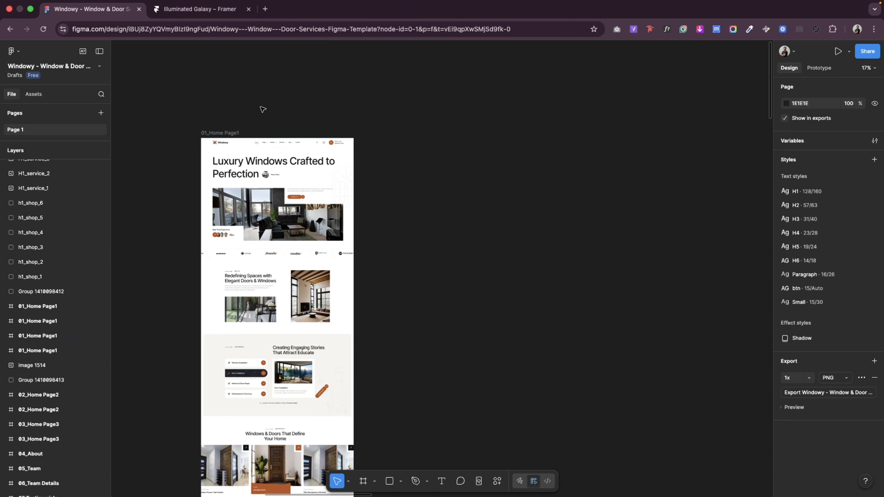
left_click(246, 289)
scroll(251, 216, "down", 5)
scroll(253, 175, "down", 5)
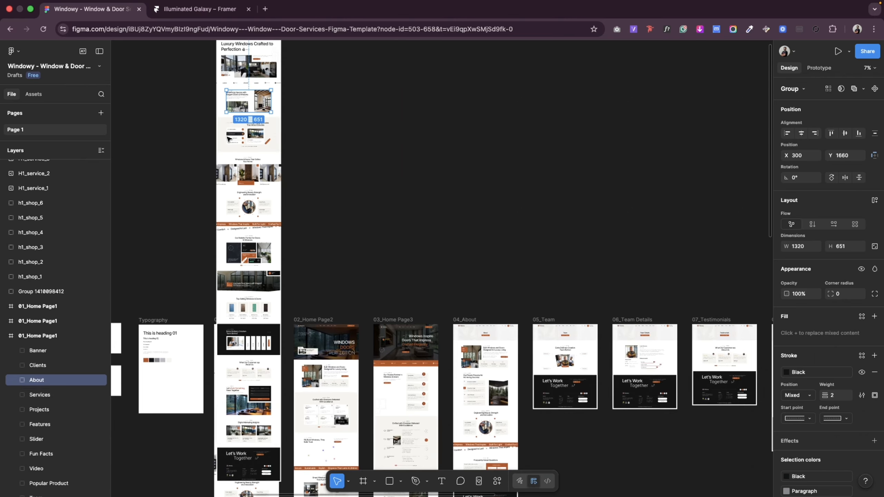
scroll(233, 178, "up", 5)
left_click(231, 267)
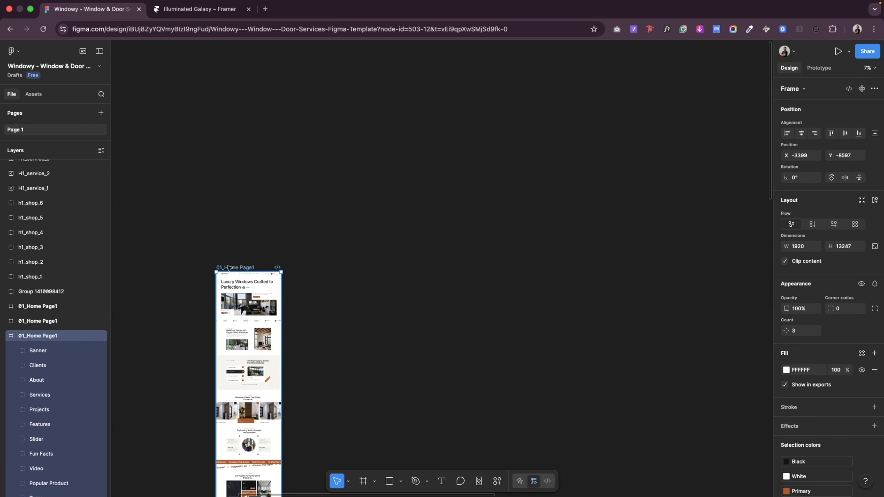
scroll(244, 244, "down", 5)
scroll(244, 244, "left", 3)
scroll(292, 95, "down", 2)
scroll(276, 151, "down", 5)
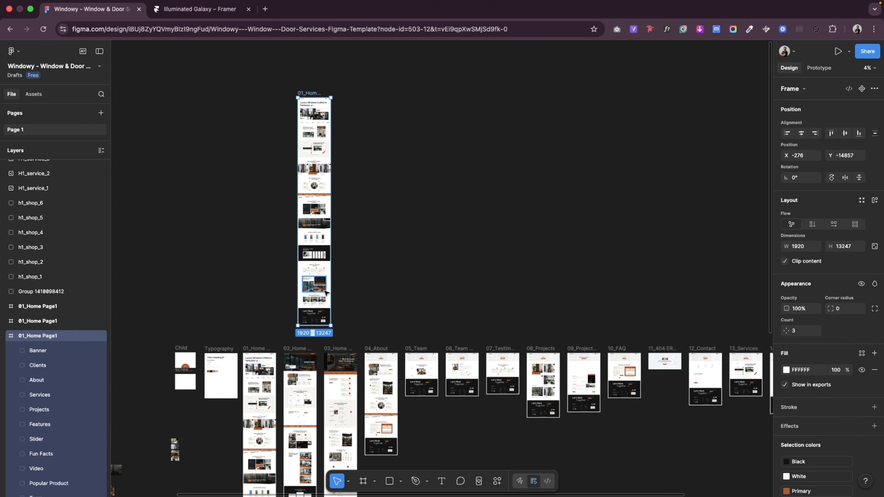
scroll(278, 132, "up", 3)
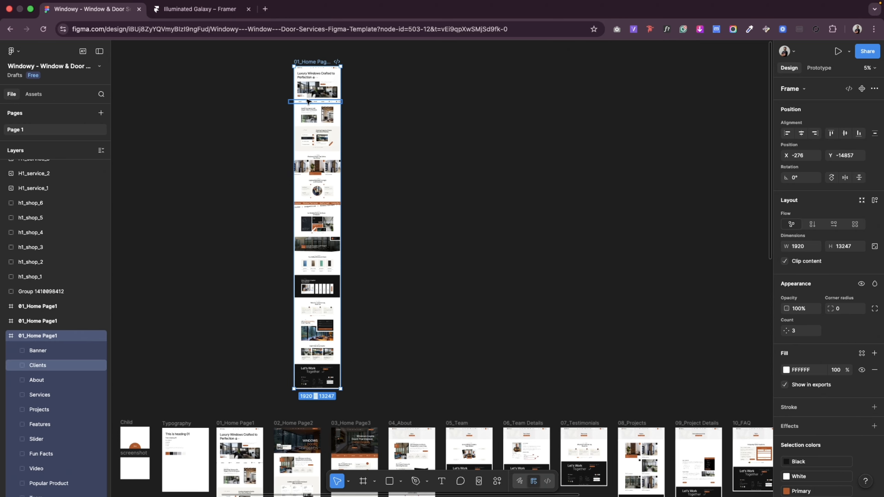
Delete every section below Clients from the copied home page frame, keeping only the Banner and Clients groups.
left_click(366, 383)
scroll(285, 233, "up", 5)
scroll(286, 234, "up", 5)
scroll(290, 237, "up", 3)
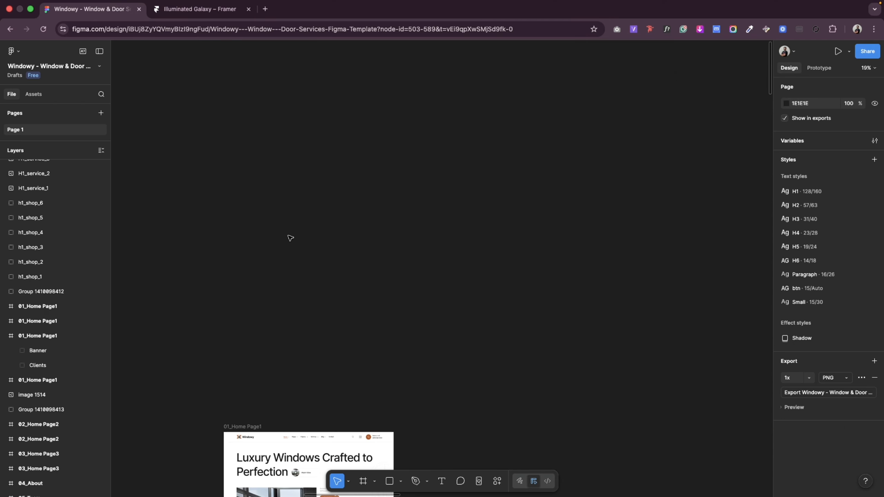
scroll(244, 244, "down", 4)
scroll(215, 247, "up", 4)
scroll(264, 217, "down", 2)
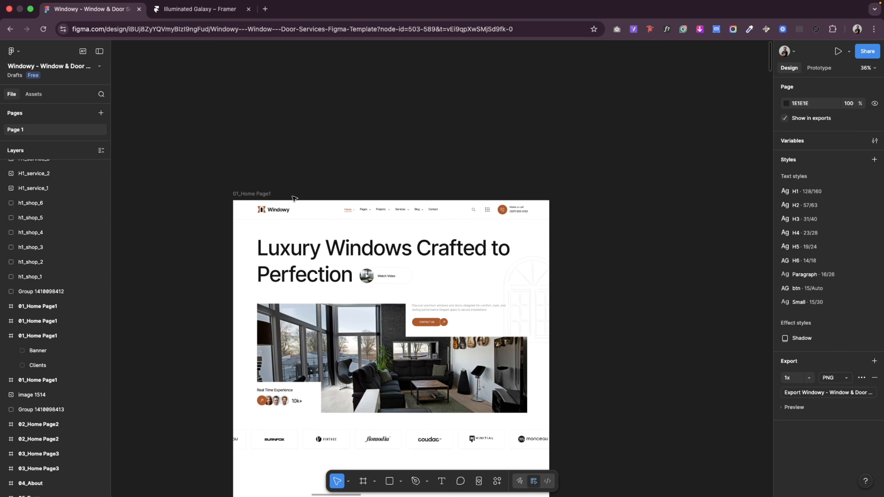
scroll(303, 179, "down", 2)
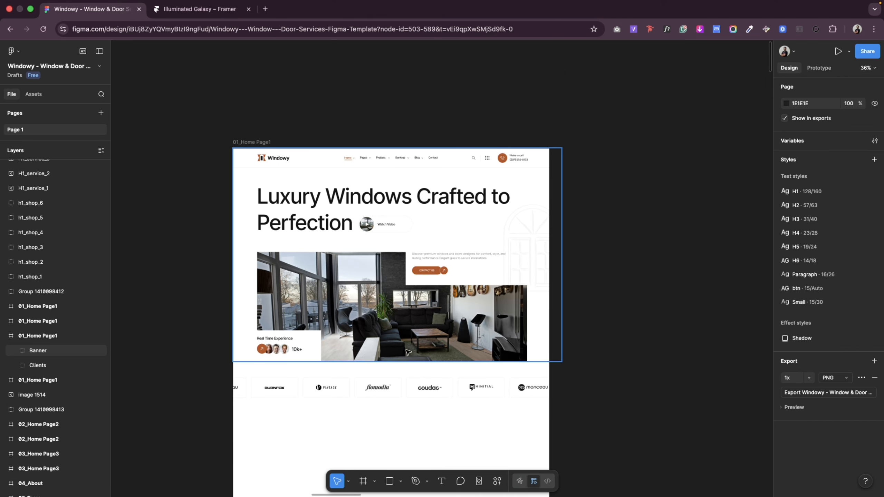
Copy the Banner group to the clipboard with the Figma to HTML with Framer plugin.
left_click(497, 481)
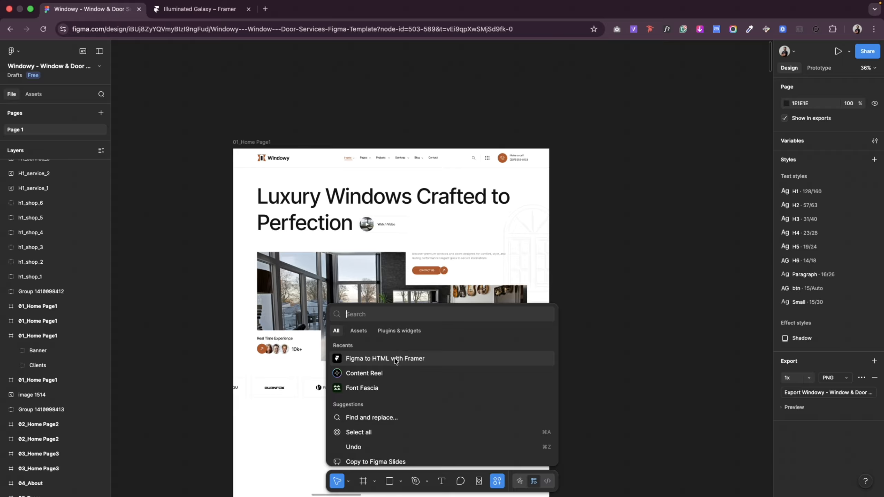
left_click(238, 142)
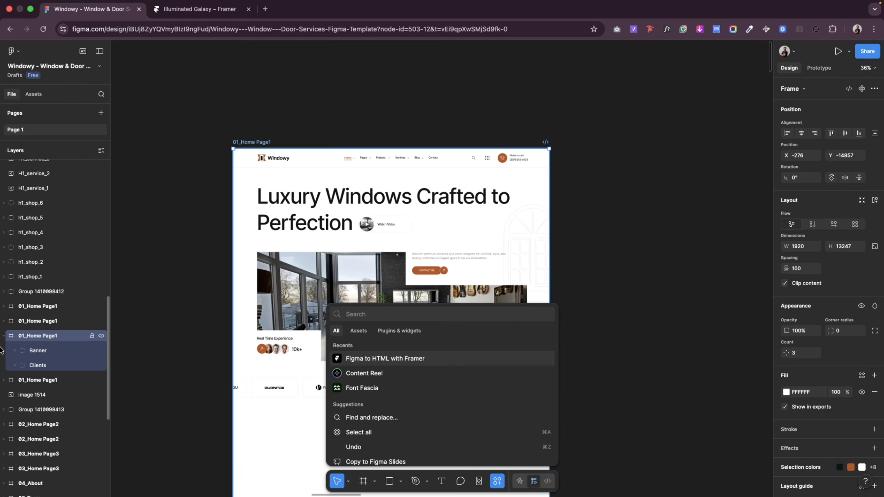
key("Escape")
left_click(375, 359)
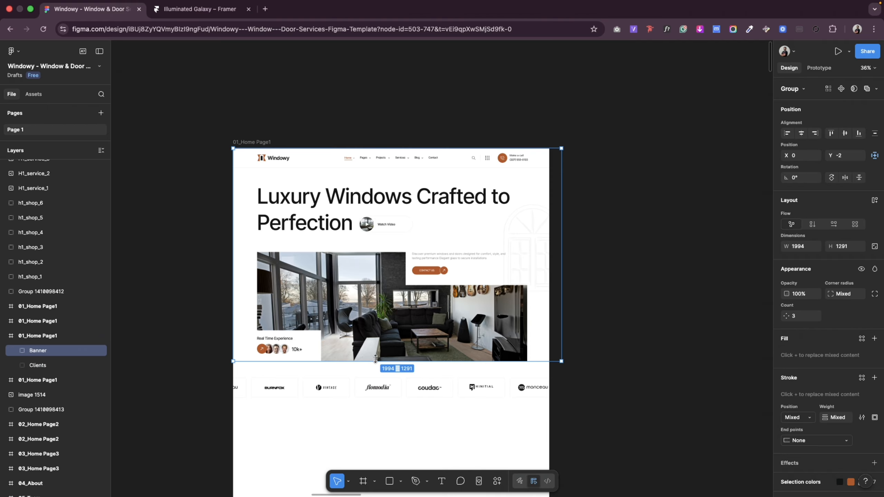
key("alt+super+p")
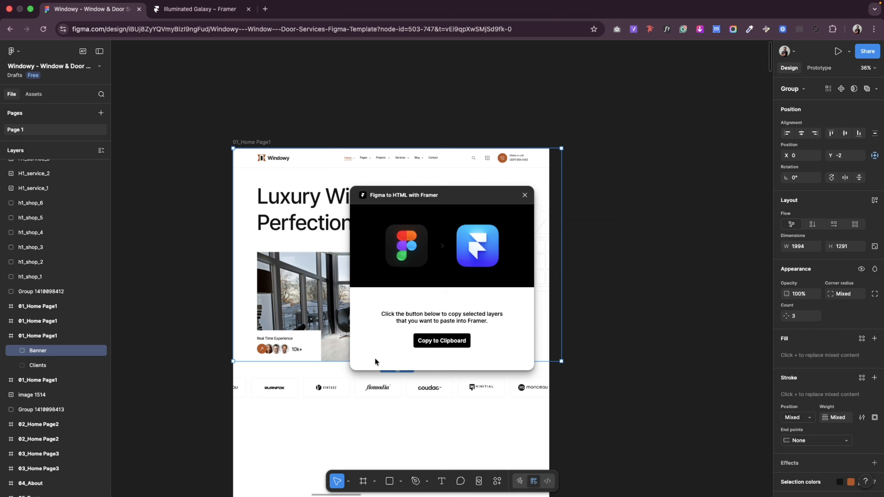
left_click(422, 342)
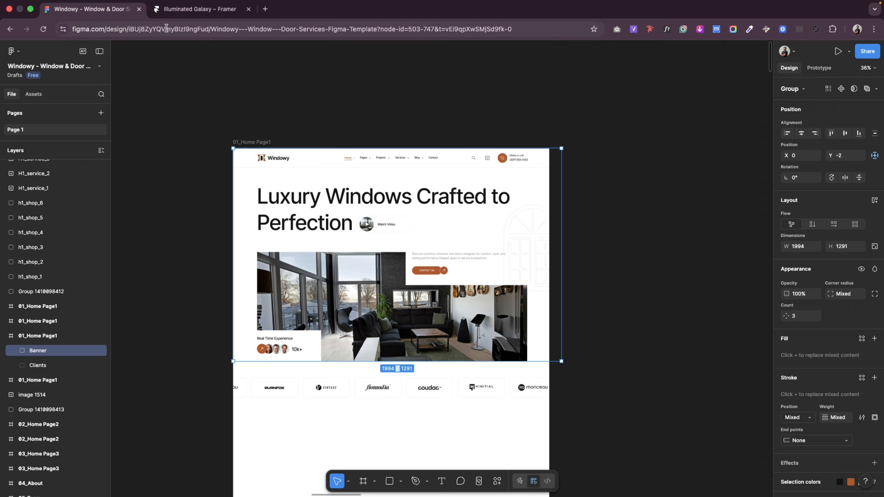
Switch to Framer and create a new project, dismissing the template picker to keep the empty site.
left_click(190, 10)
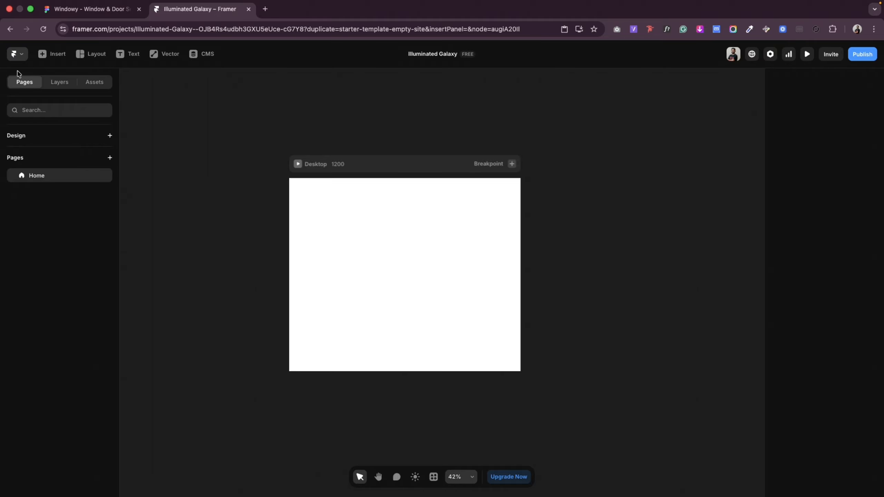
left_click(10, 30)
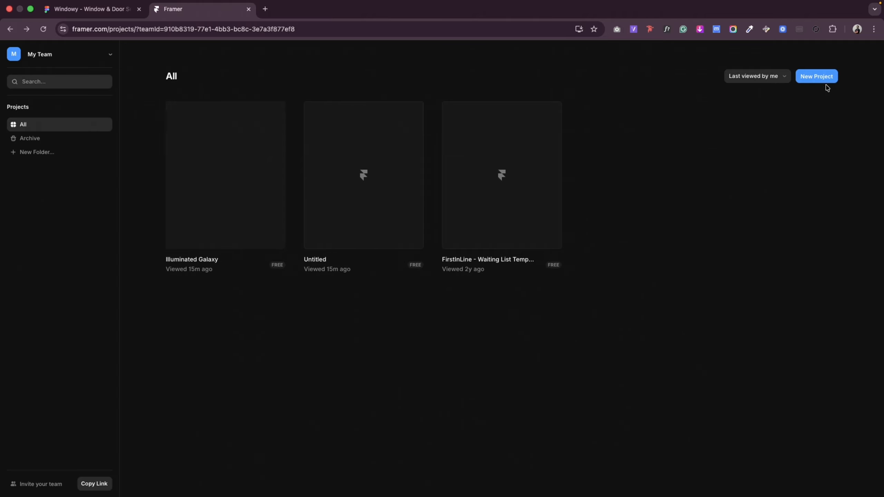
left_click(819, 78)
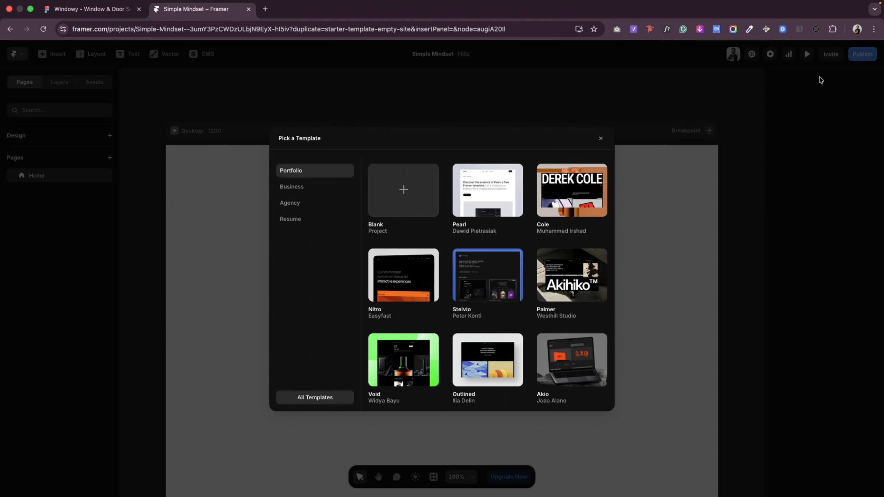
left_click(600, 138)
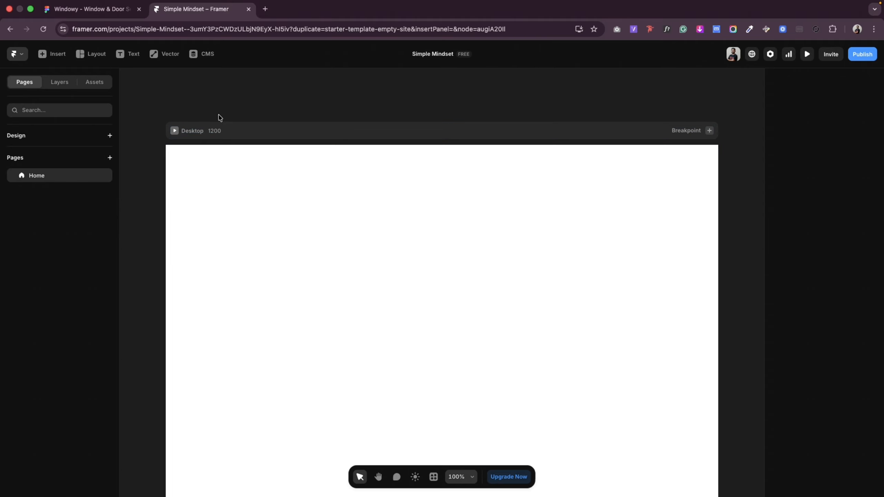
Paste the copied Figma banner into the Desktop 1200 breakpoint.
scroll(217, 119, "down", 3)
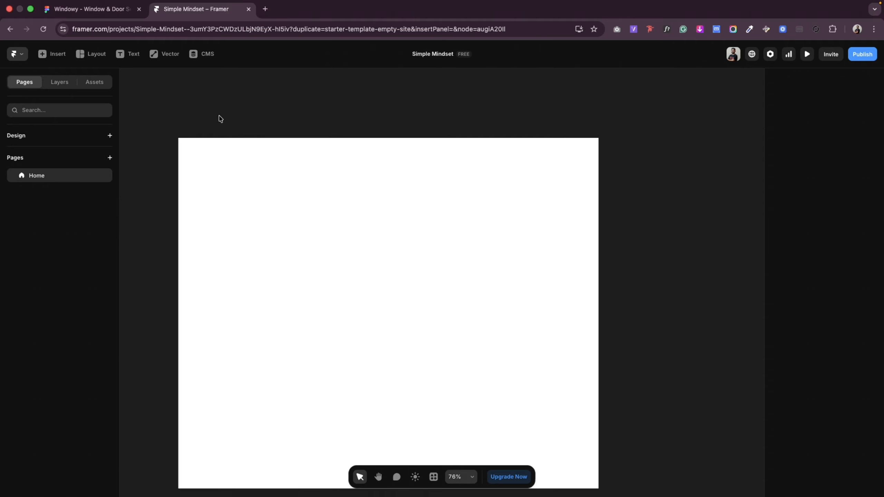
left_click(196, 143)
right_click(196, 143)
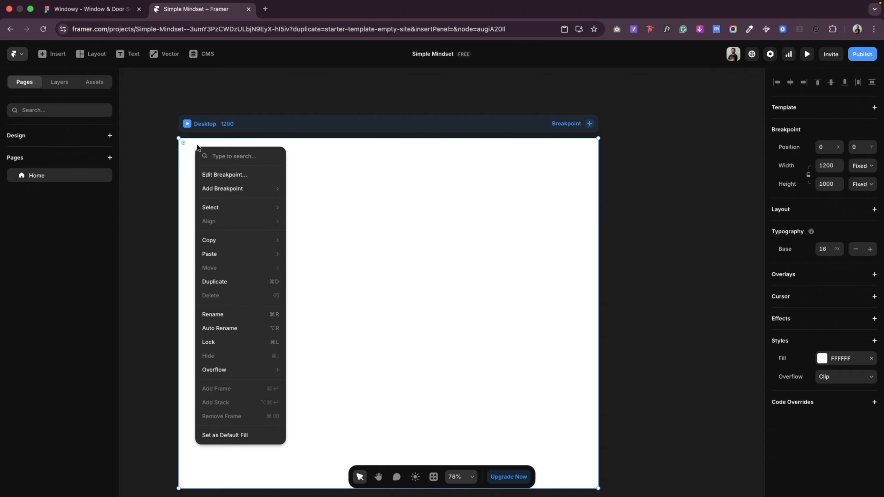
mouse_move(218, 245)
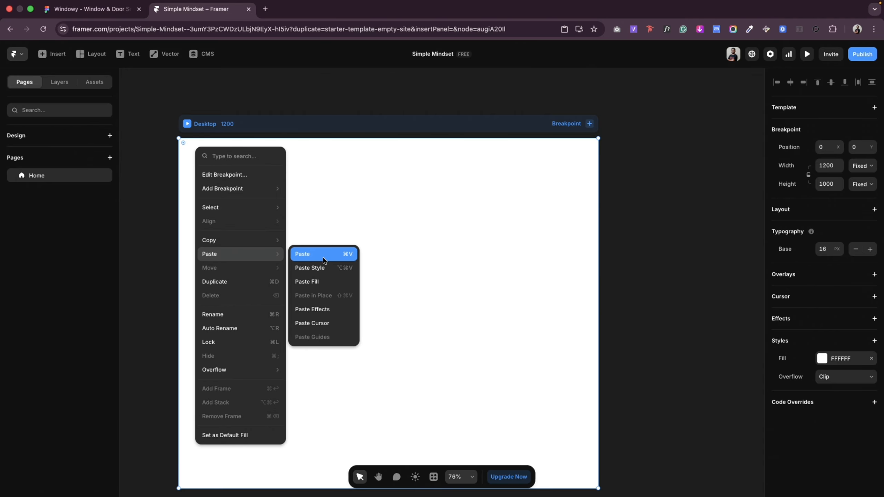
left_click(323, 259)
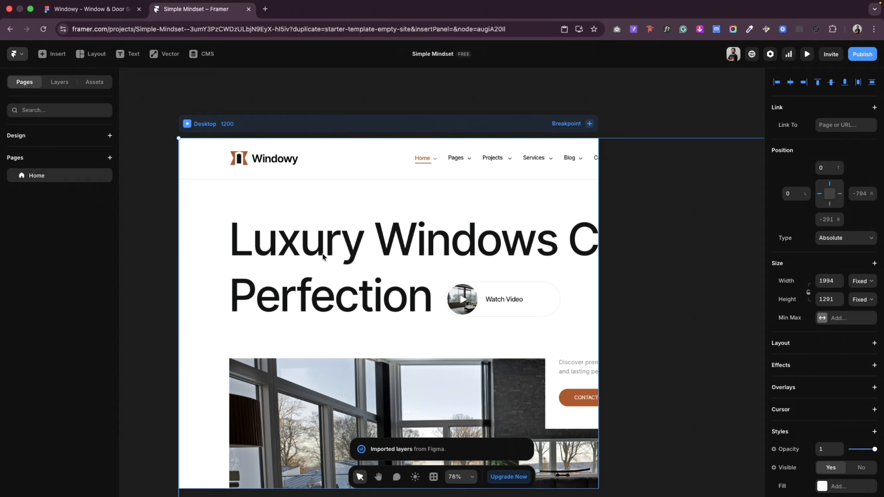
Narrow the "Luxury Windows Crafted to Perfection" heading to about 1050 px so it fits the desktop frame.
scroll(435, 212, "down", 5)
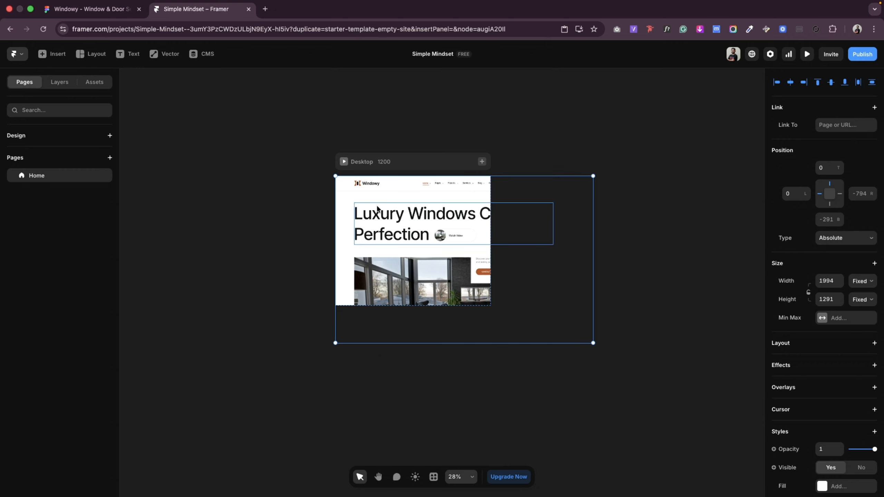
left_click(282, 232)
left_click(375, 219)
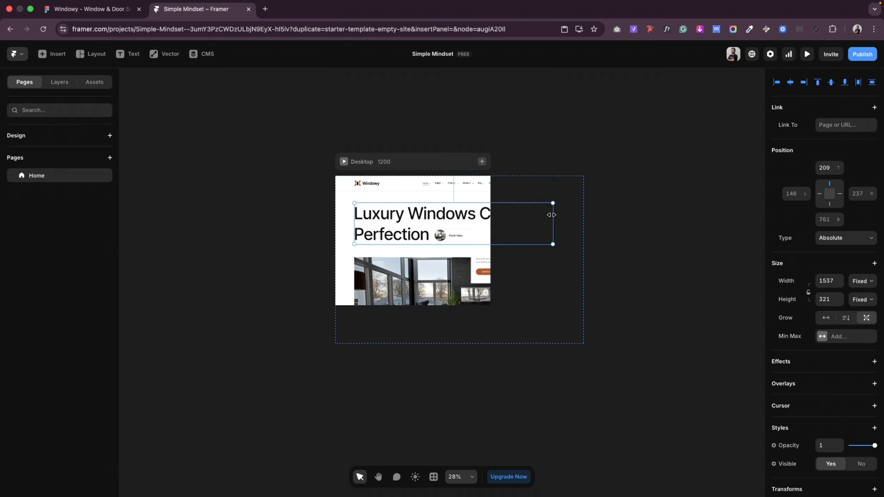
left_click_drag(553, 214, 489, 218)
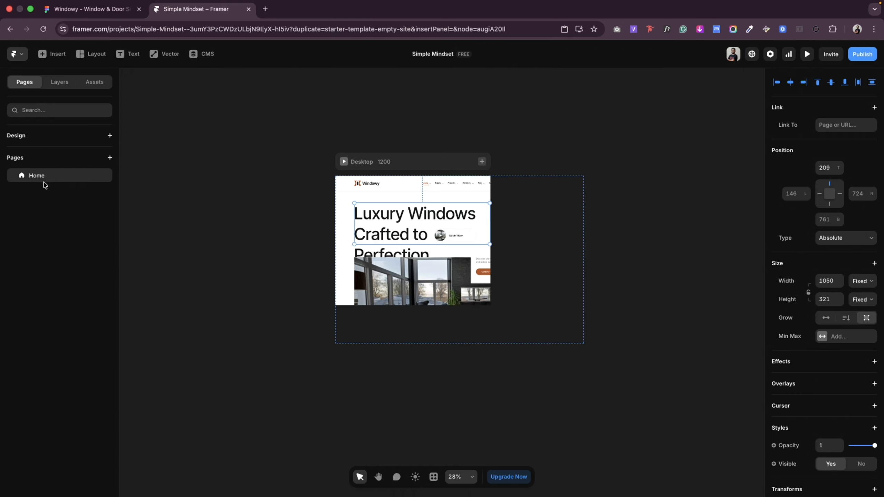
left_click(50, 86)
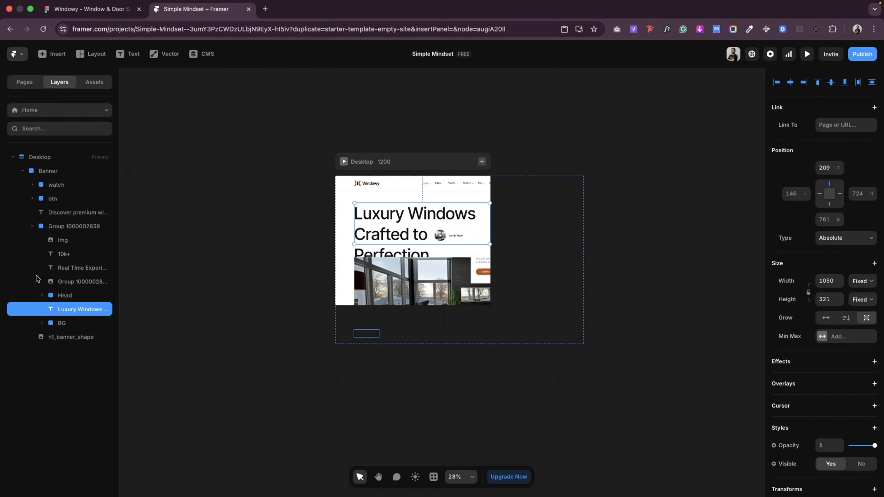
left_click(23, 171)
left_click(33, 174)
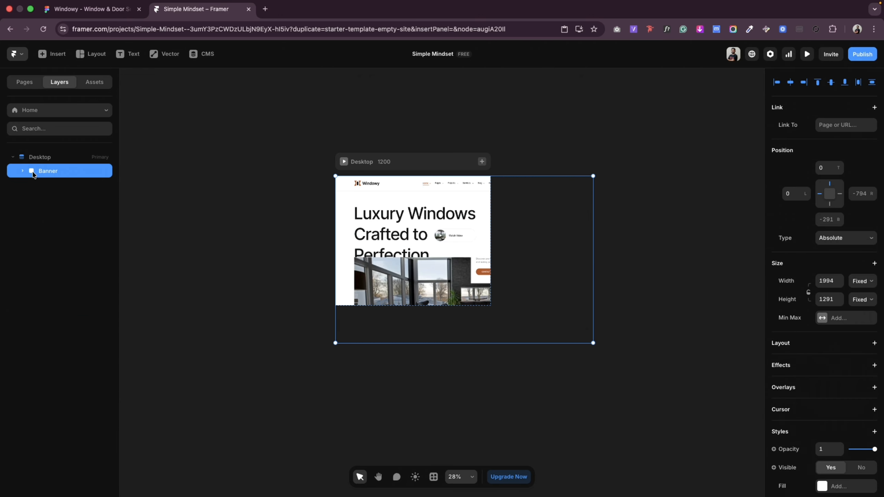
left_click_drag(592, 240, 491, 231)
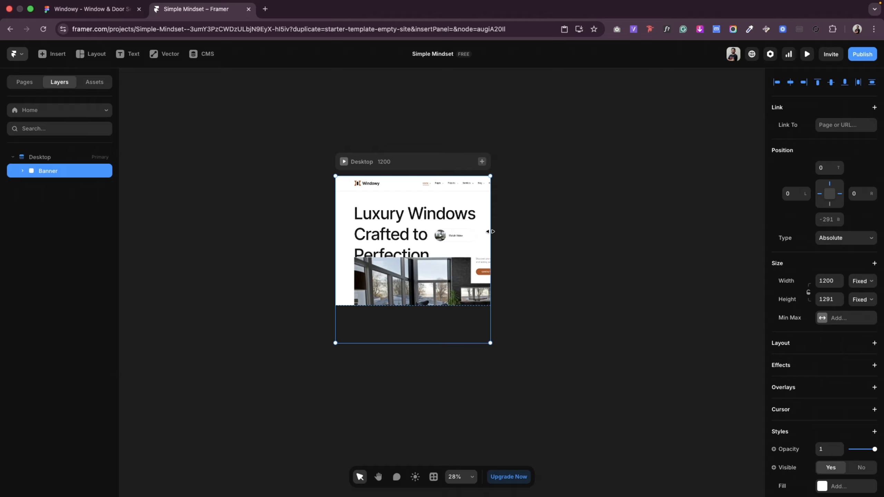
left_click(23, 172)
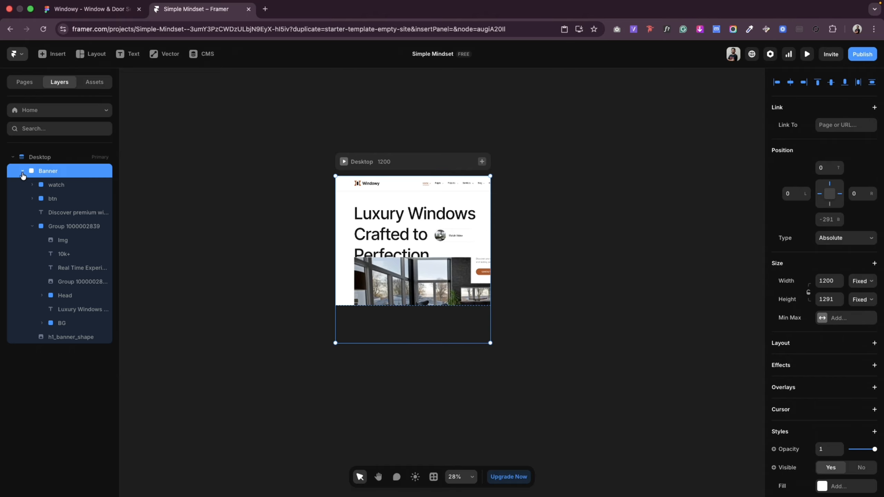
left_click(32, 226)
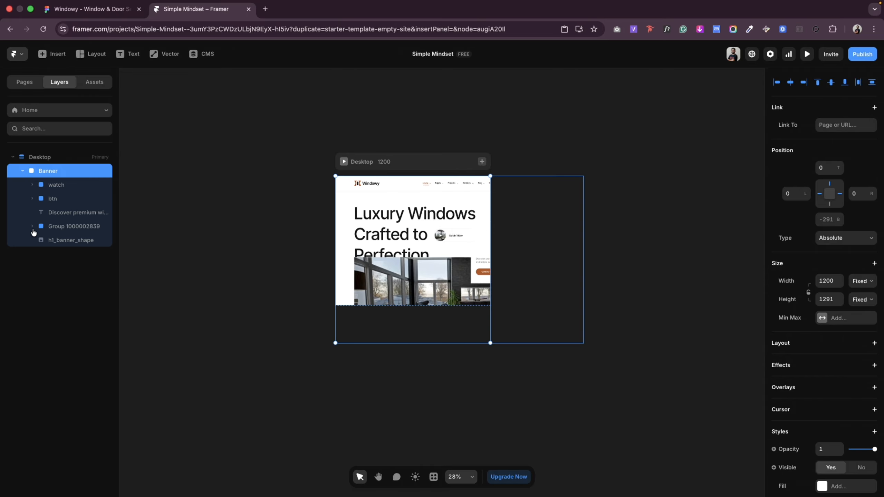